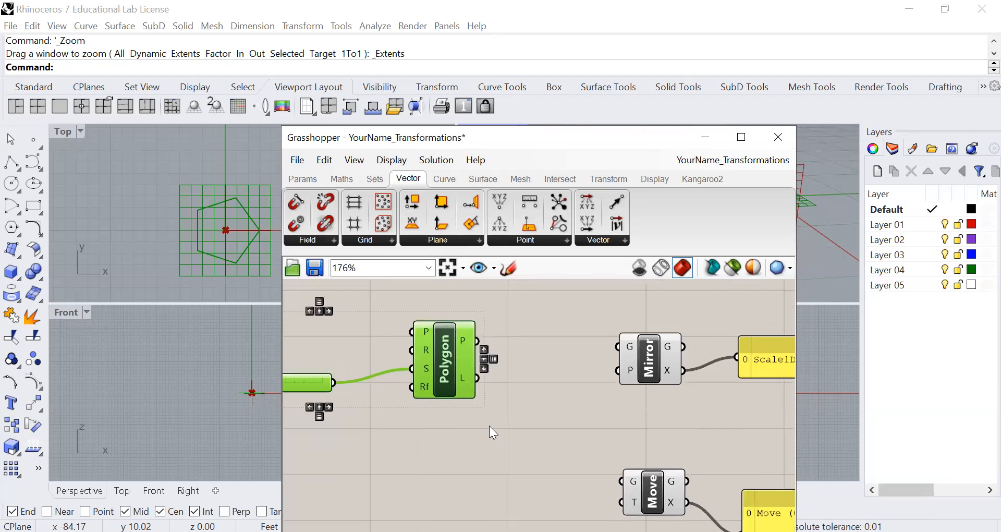
Connect the Polygon component's P output to Mirror's G input, and highlight each component to compare the original and mirrored shapes
left_click(530, 403)
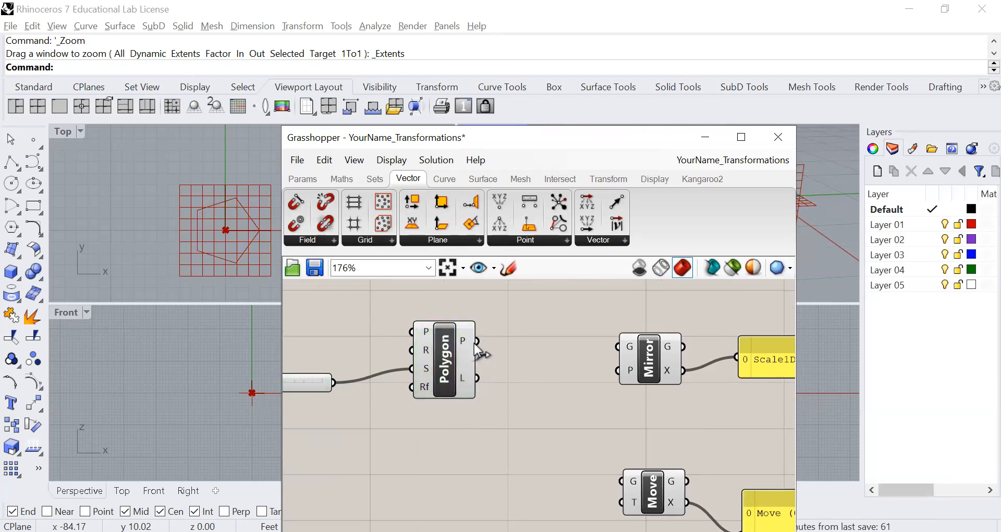
left_click_drag(477, 340, 609, 354)
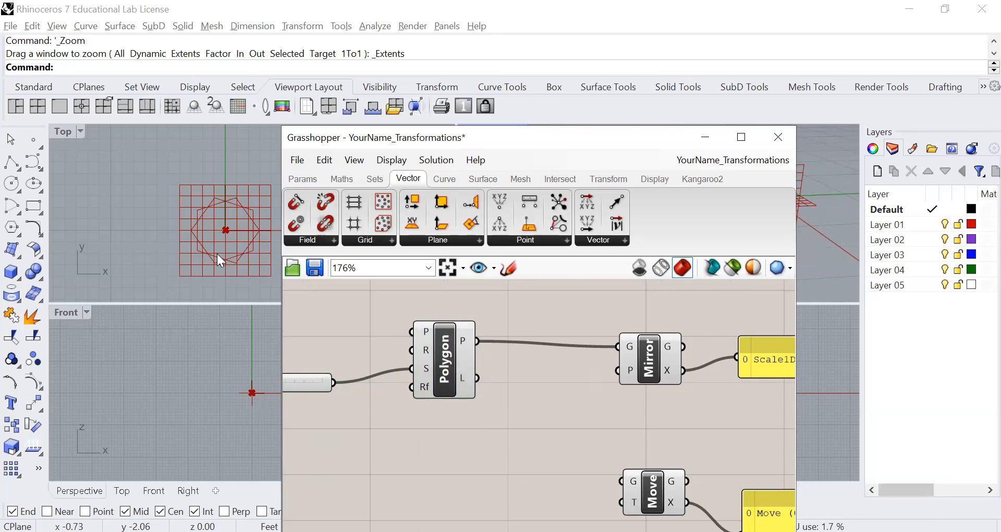
left_click(648, 359)
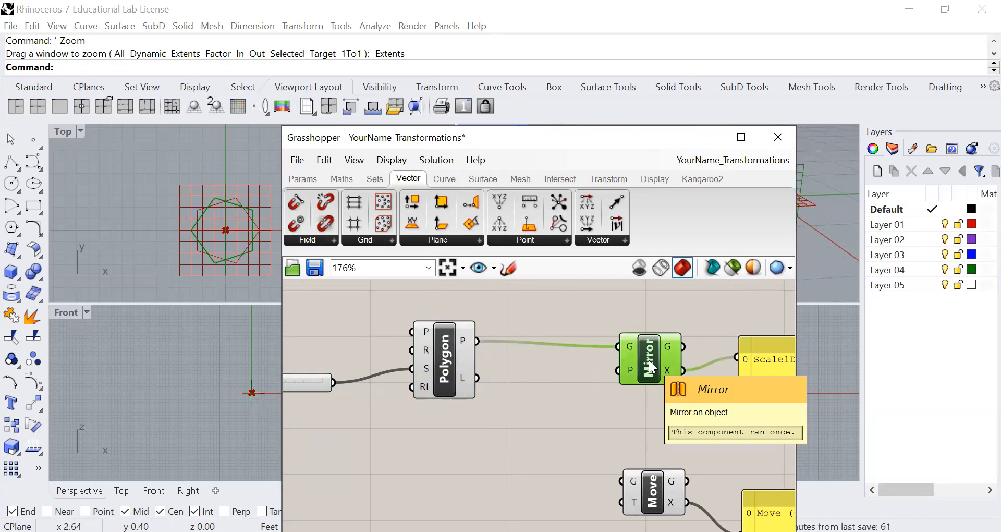
left_click(438, 364)
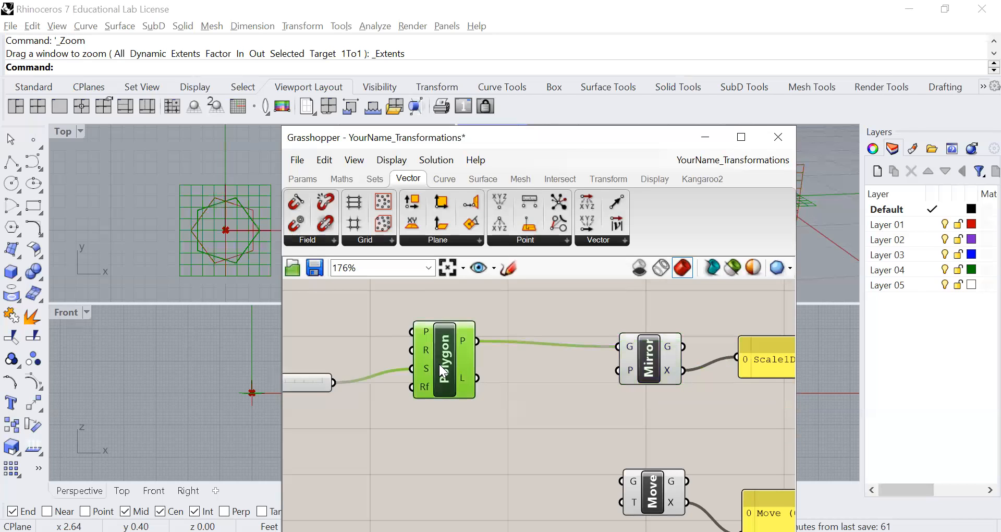
left_click(651, 369)
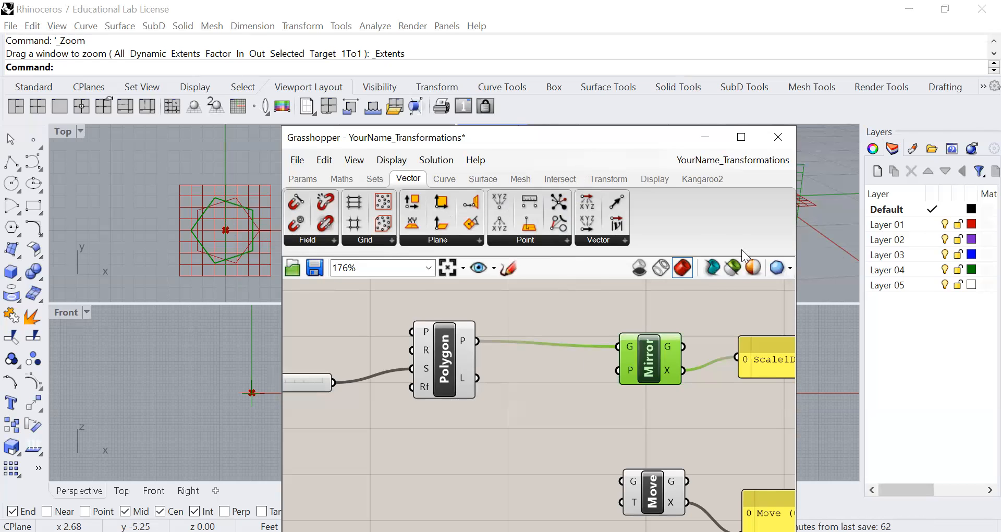
Examine the original polygon, its mirrored copy and the default mirror plane in the Perspective viewport
left_click_drag(412, 138, 192, 147)
mouse_move(693, 233)
right_mouse_down()
mouse_move(777, 259)
mouse_move(693, 233)
mouse_move(714, 245)
mouse_move(687, 183)
mouse_move(707, 208)
mouse_move(682, 240)
mouse_move(677, 224)
mouse_move(683, 248)
right_mouse_up()
scroll(683, 248, "up", 3)
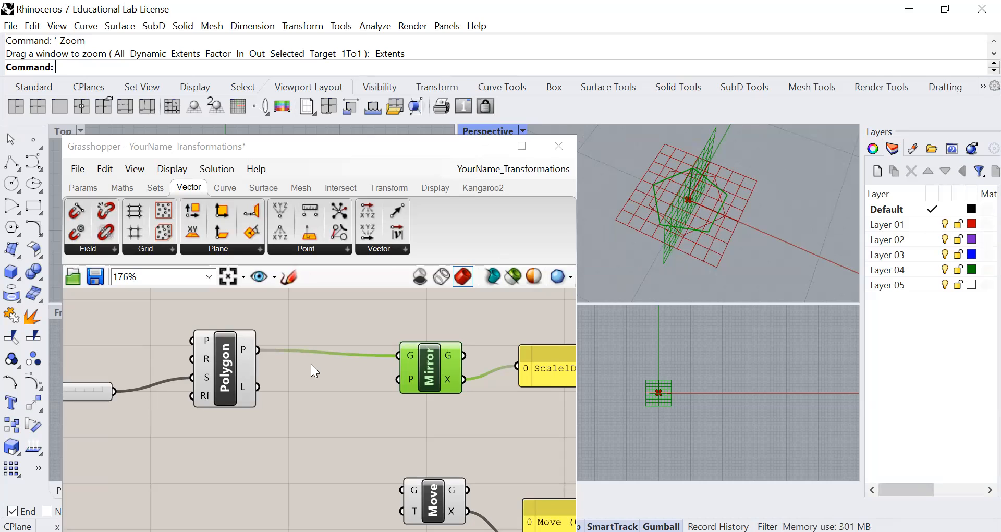
left_click(225, 383)
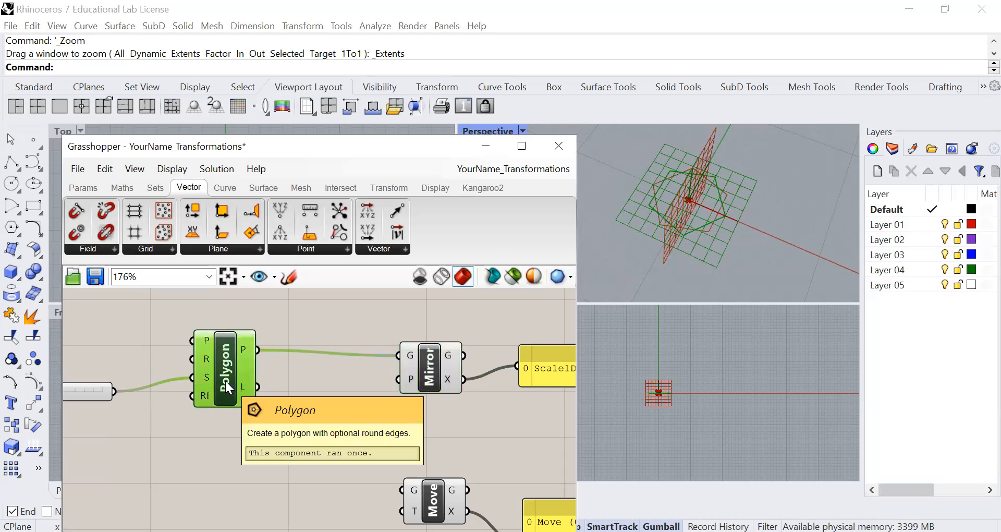
left_click(442, 377)
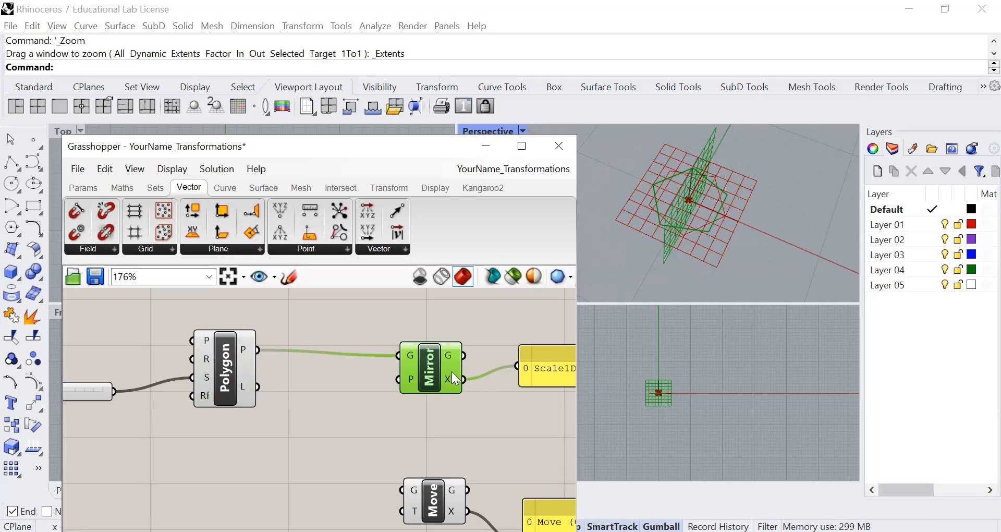
left_click(437, 377)
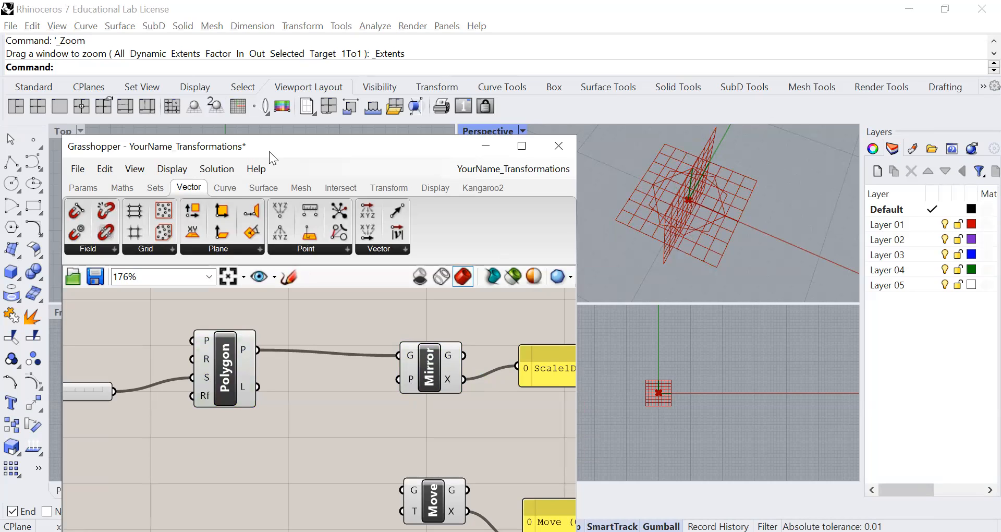
left_click_drag(227, 149, 431, 175)
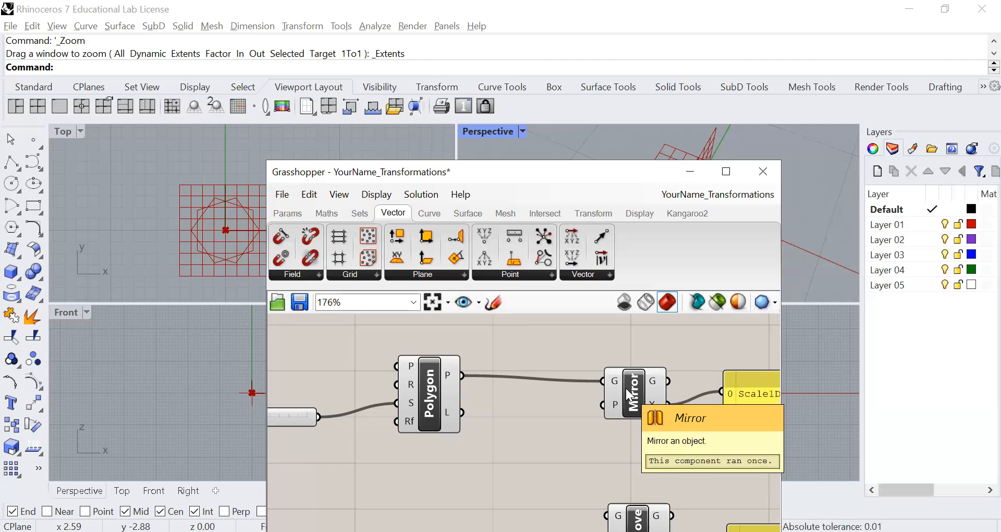
Align the Mirror component with its output panel and place a YZ Plane component below the Polygon component
left_click_drag(637, 395, 641, 384)
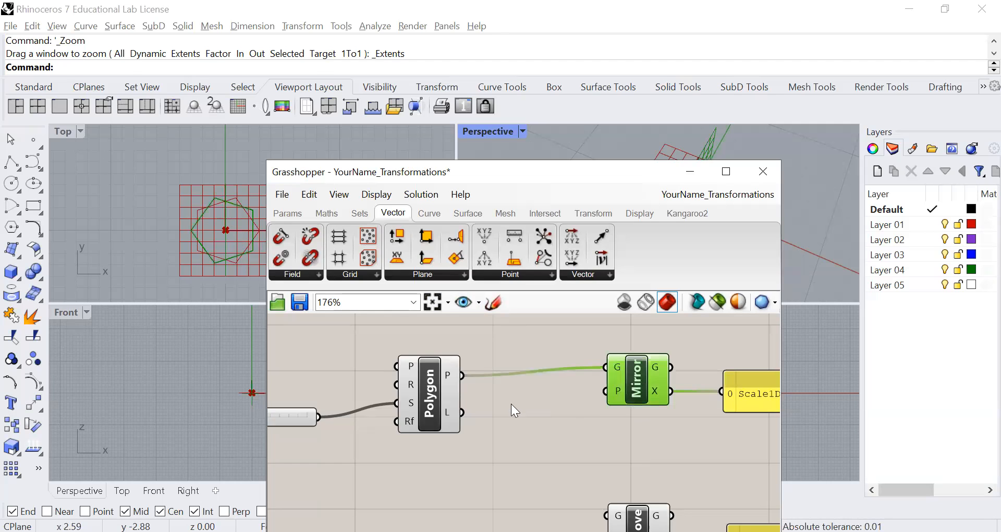
scroll(569, 434, "down", 1)
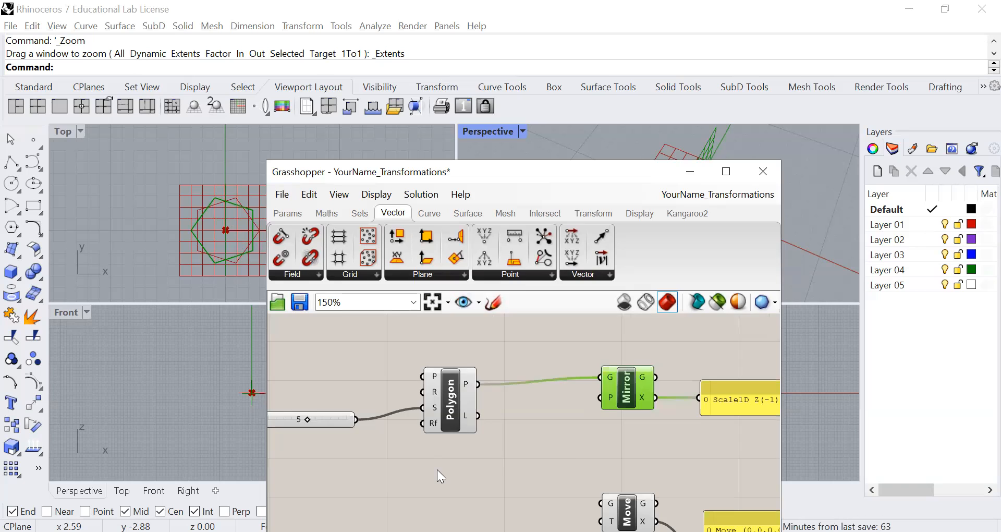
scroll(472, 456, "down", 2)
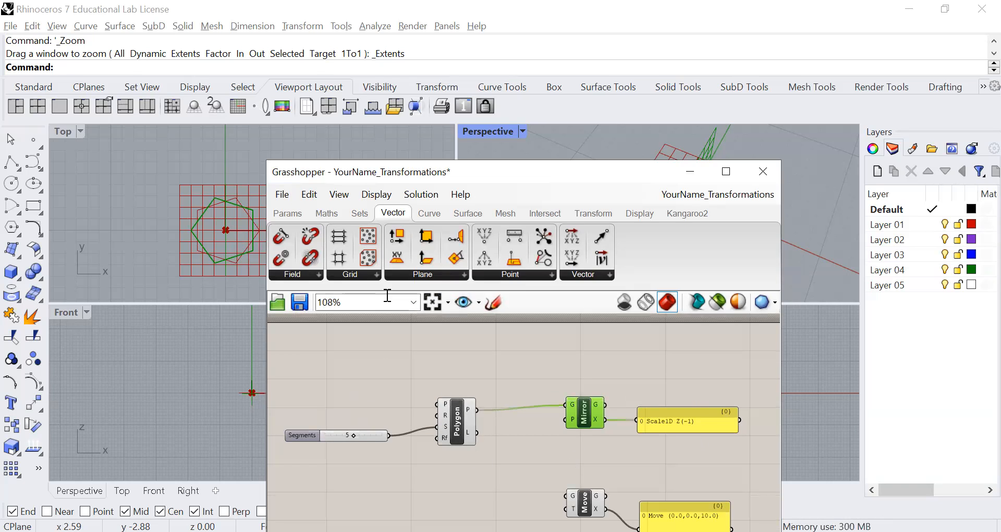
left_click(432, 302)
scroll(532, 444, "up", 3)
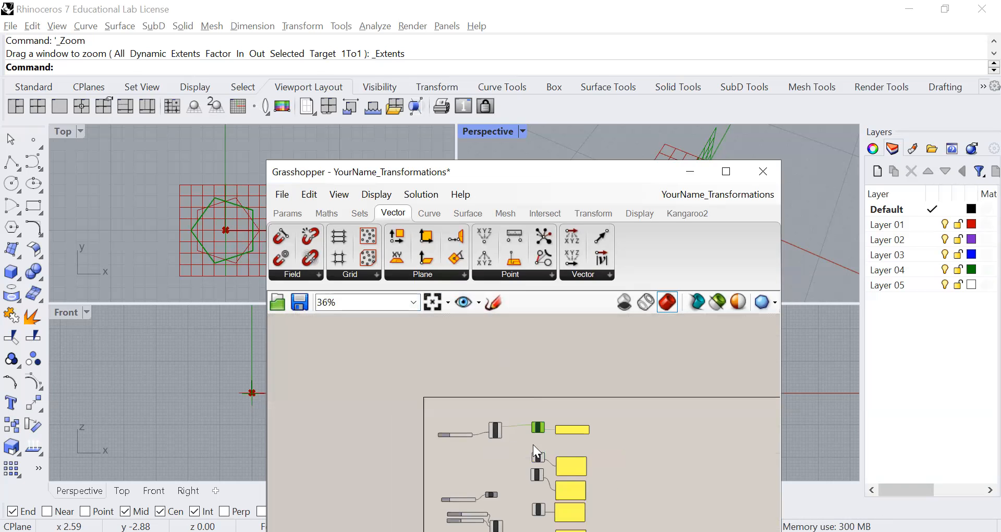
scroll(465, 410, "up", 2)
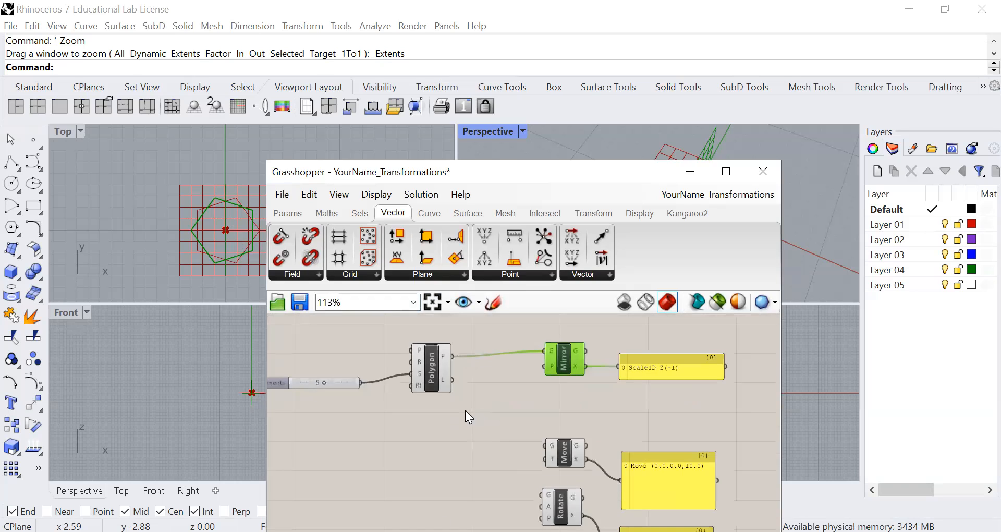
left_click(439, 276)
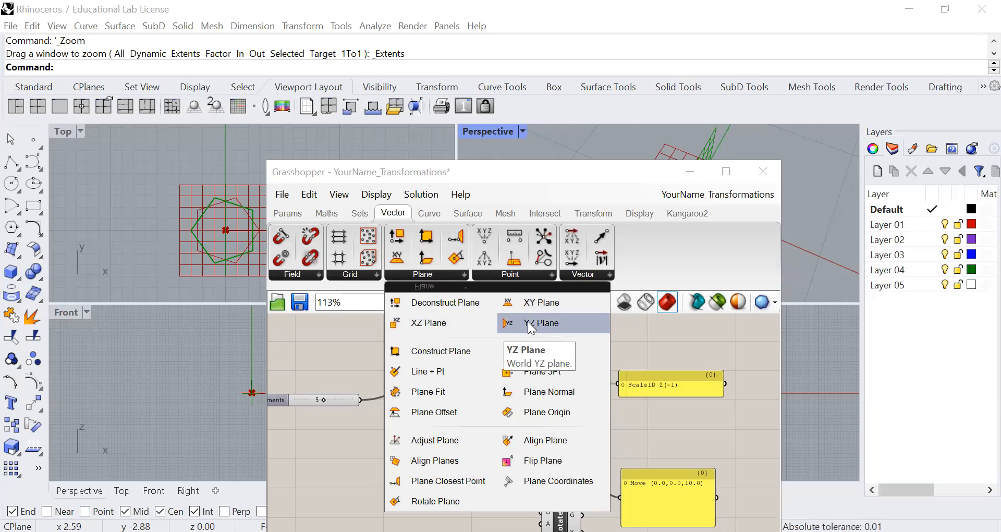
left_click_drag(527, 321, 454, 442)
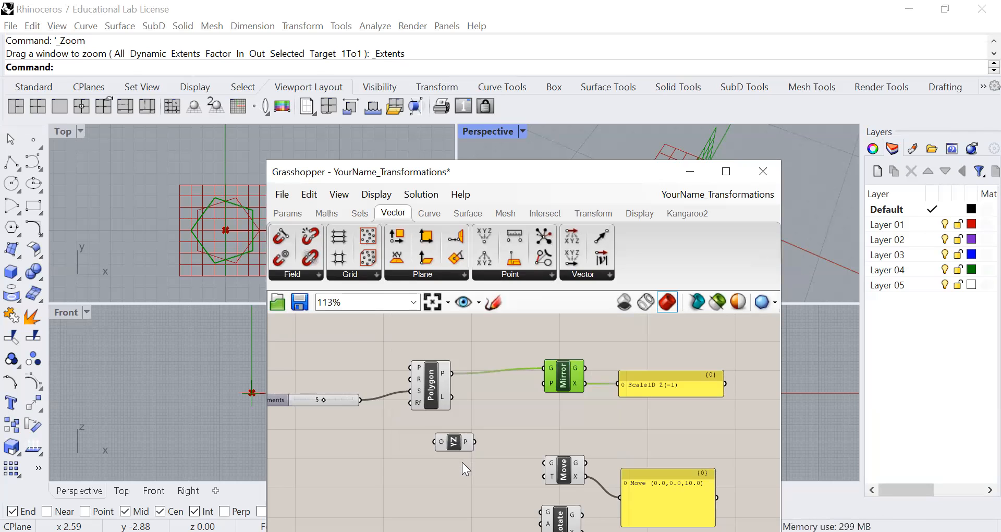
scroll(462, 463, "up", 2)
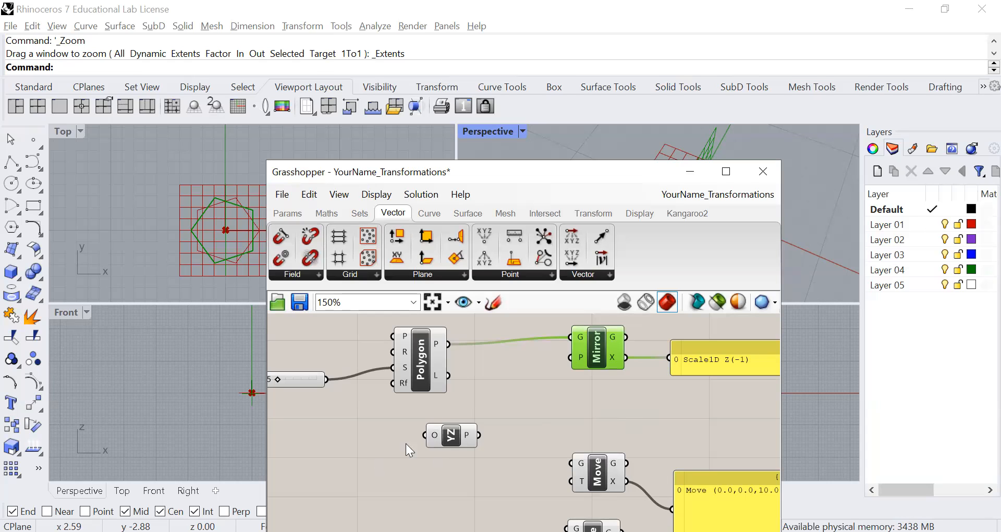
left_click_drag(450, 438, 461, 439)
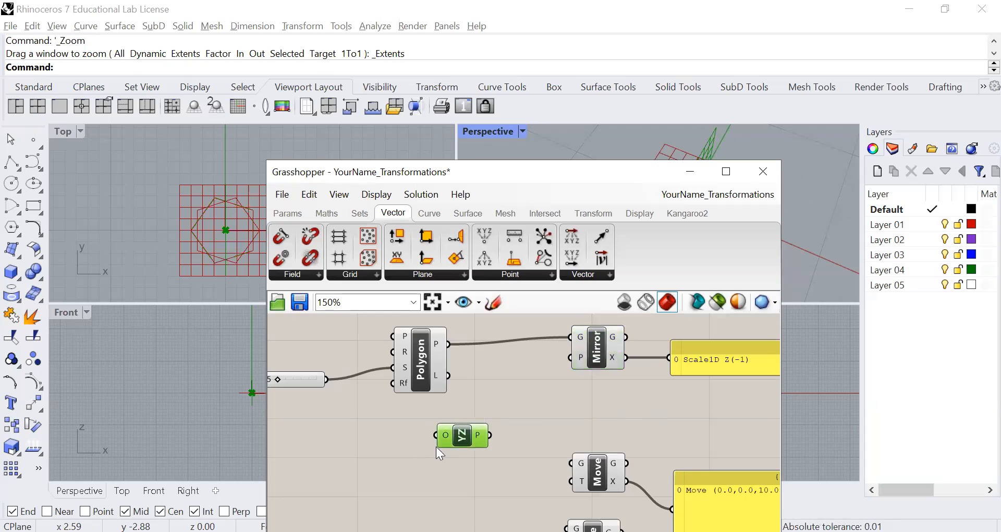
Add a Panel, shrink it to a single-line height and position it before the YZ Plane component
left_click(366, 445)
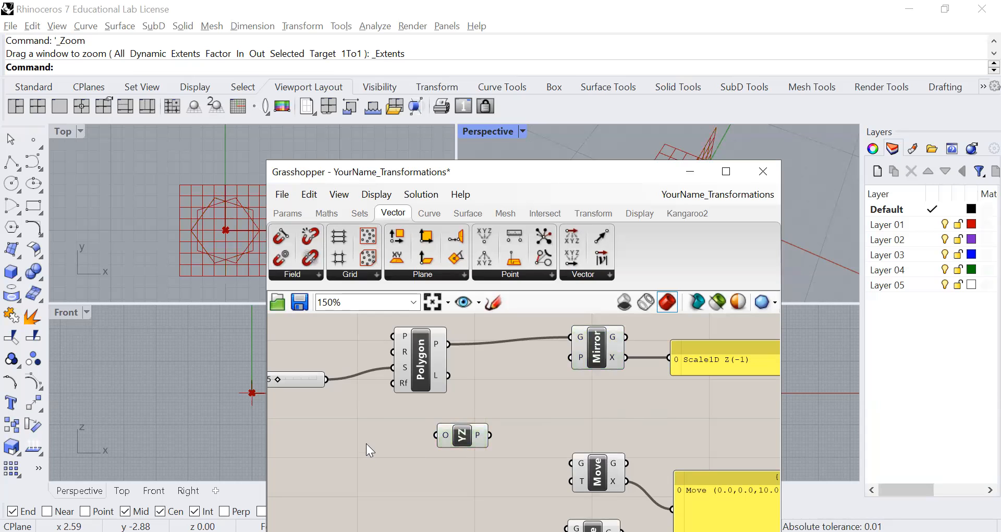
double_click(367, 443)
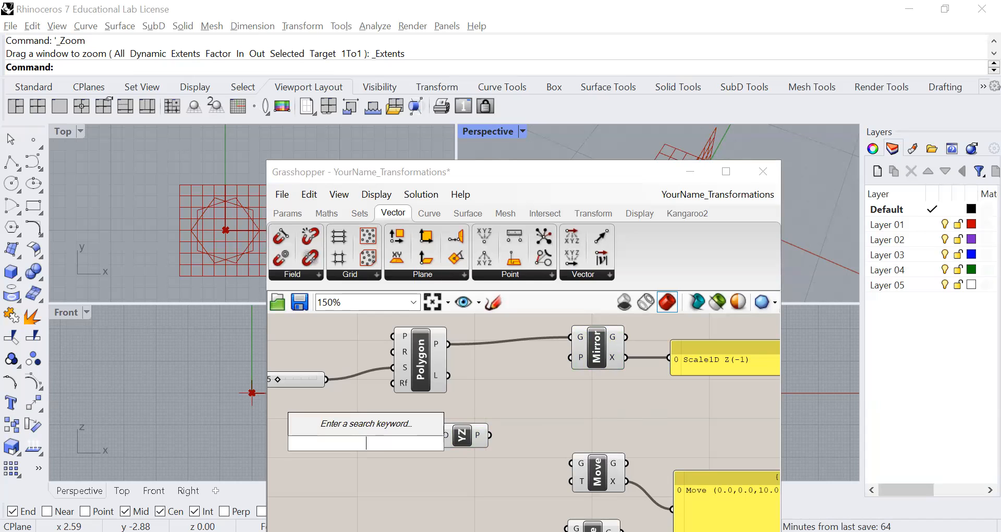
type("panel")
key("Return")
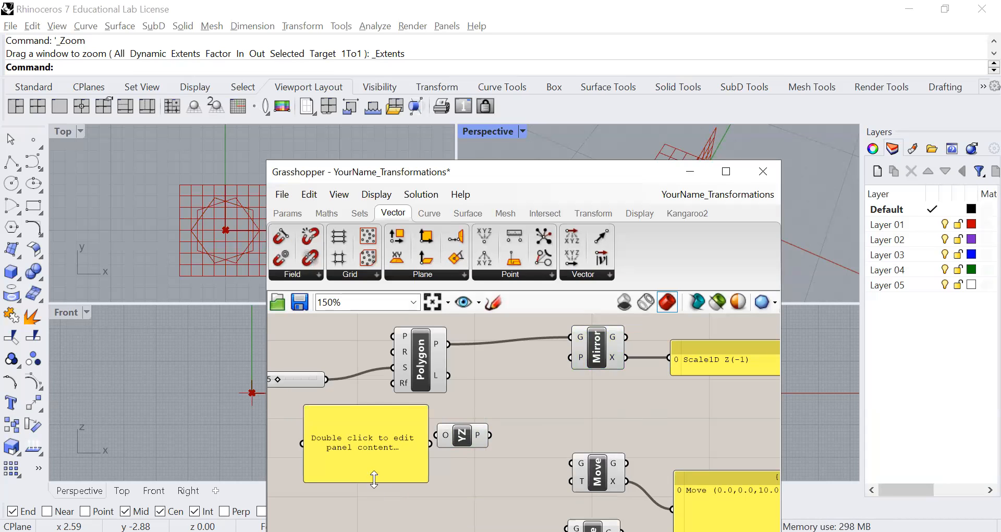
left_click_drag(374, 478, 341, 432)
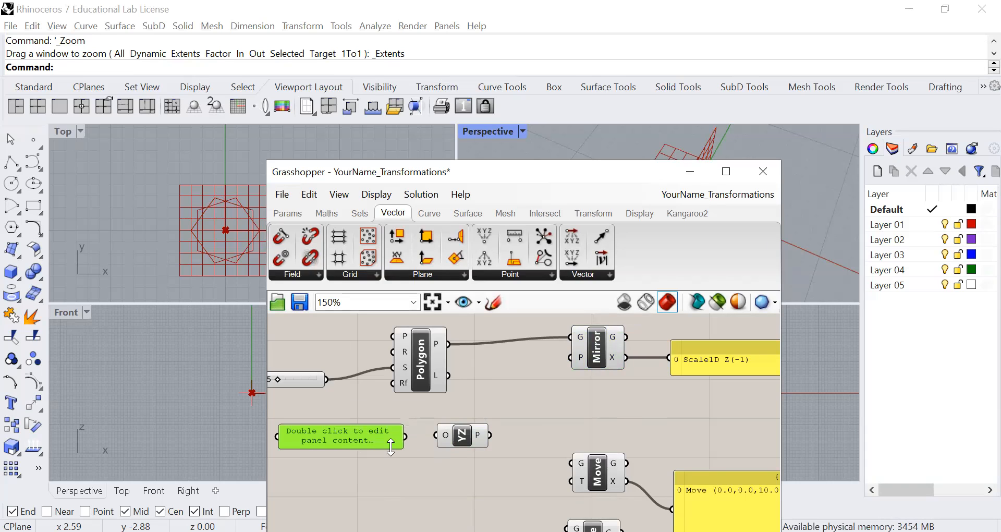
Set the panel's content to 1,0, then wire it to the YZ Plane's origin and the plane output to Mirror's P input
double_click(320, 440)
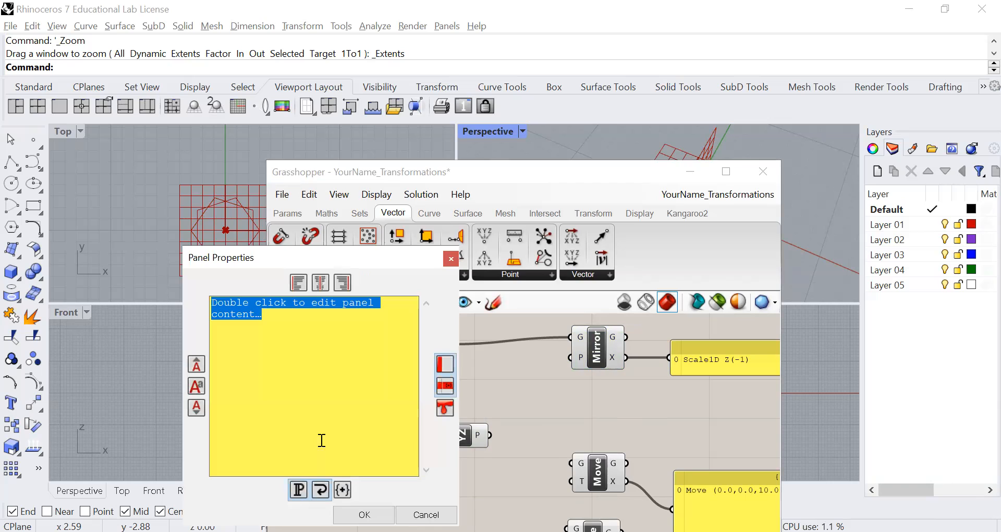
type("1,1")
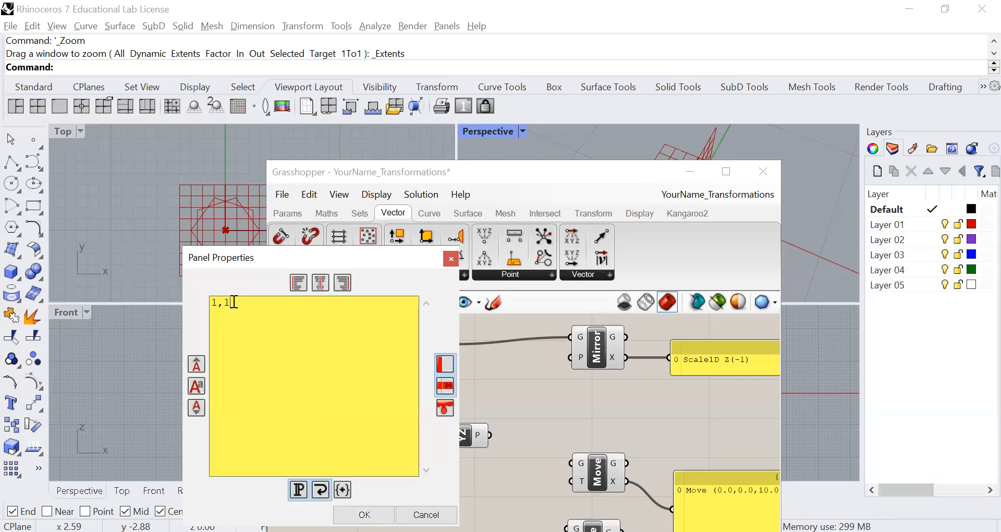
key("BackSpace")
type("0")
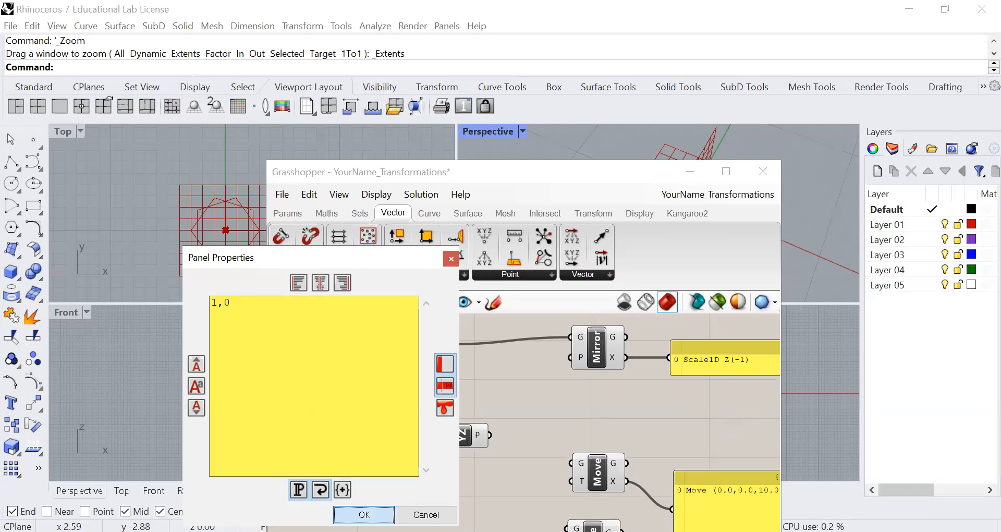
left_click(364, 514)
left_click_drag(405, 436, 580, 365)
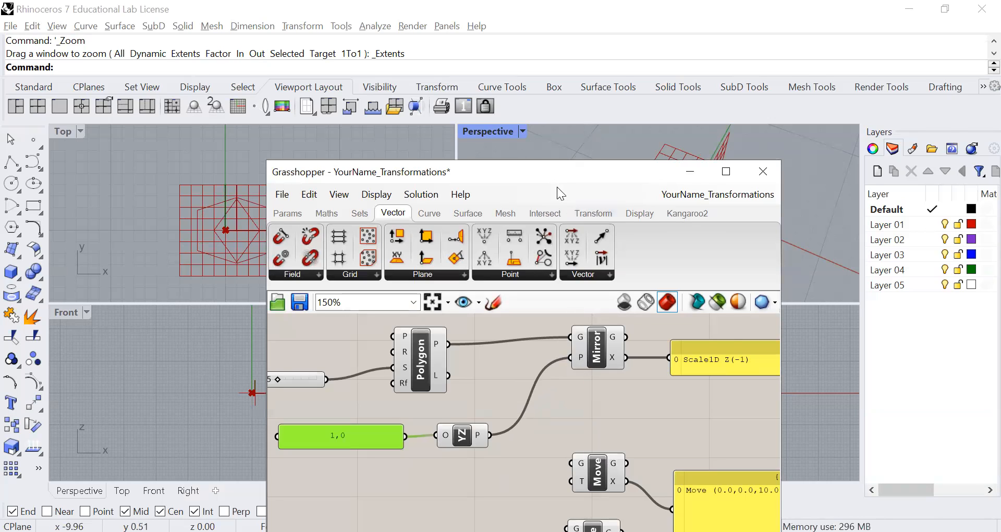
Compare the original polygon, its mirrored copy and the offset YZ mirror plane in the Top and Perspective viewports
left_click_drag(556, 187, 606, 168)
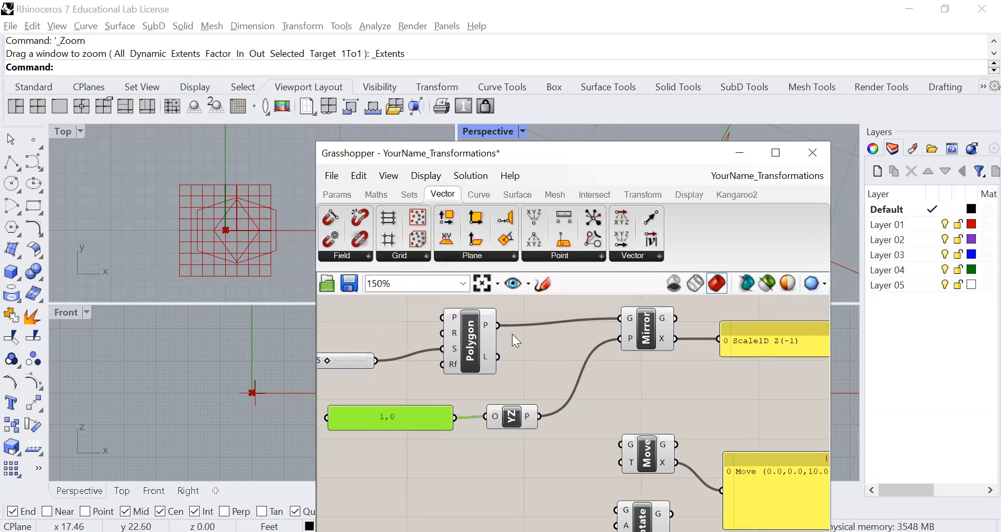
left_click(471, 348)
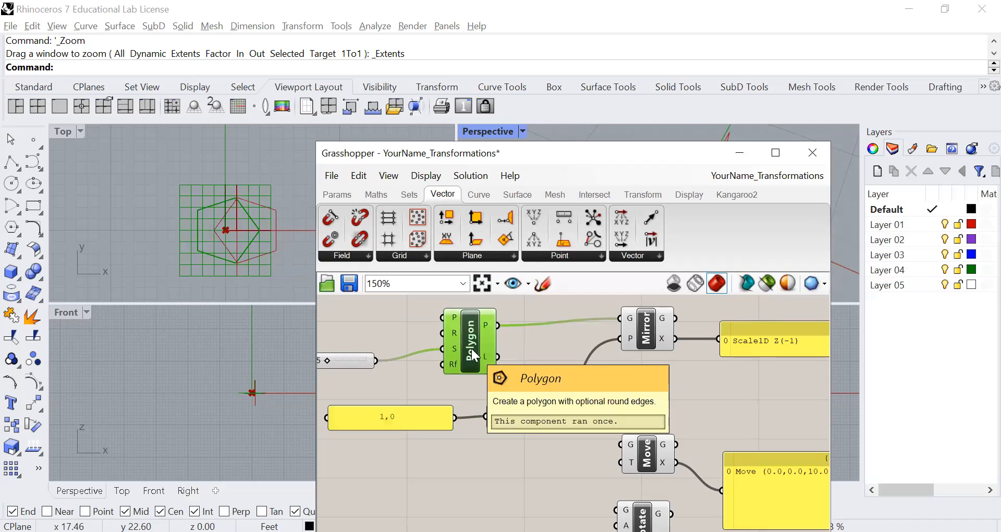
left_click(640, 331)
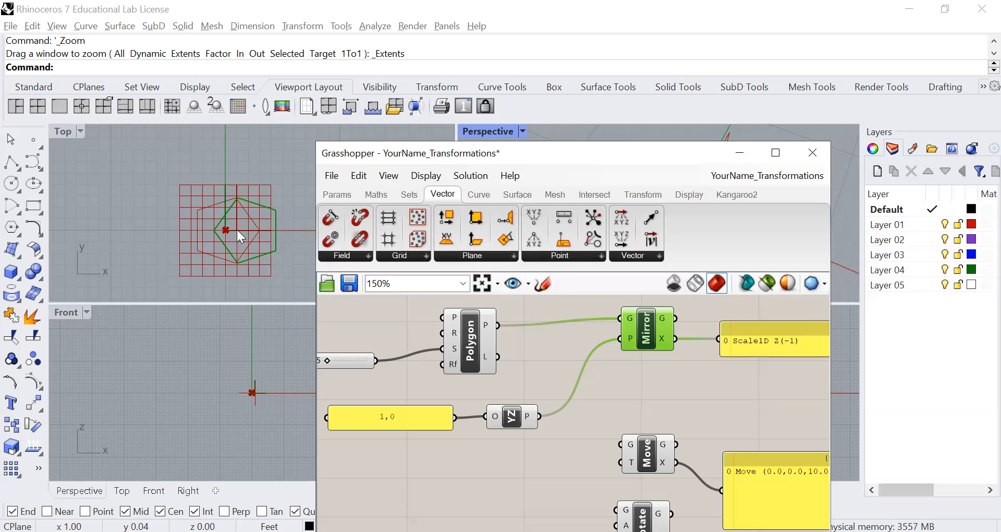
left_click(515, 416)
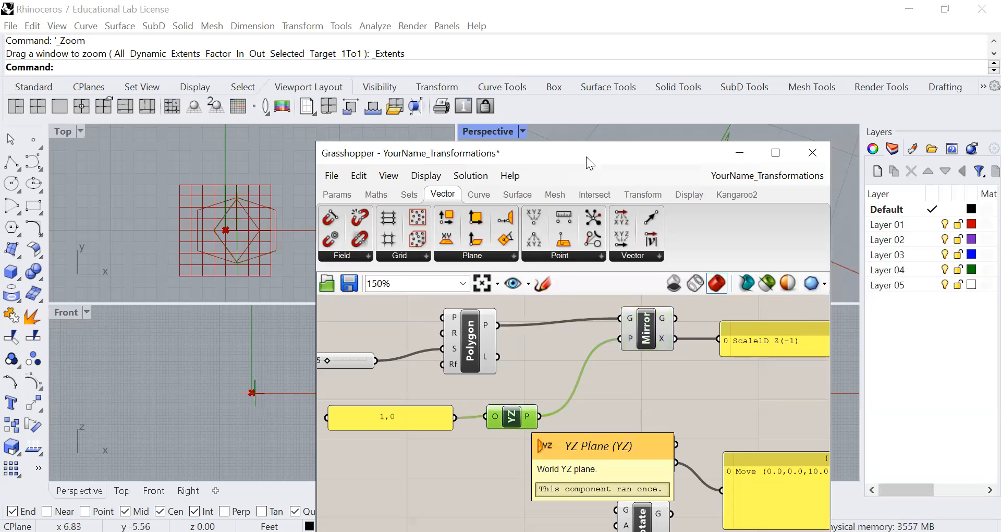
left_click_drag(586, 156, 277, 120)
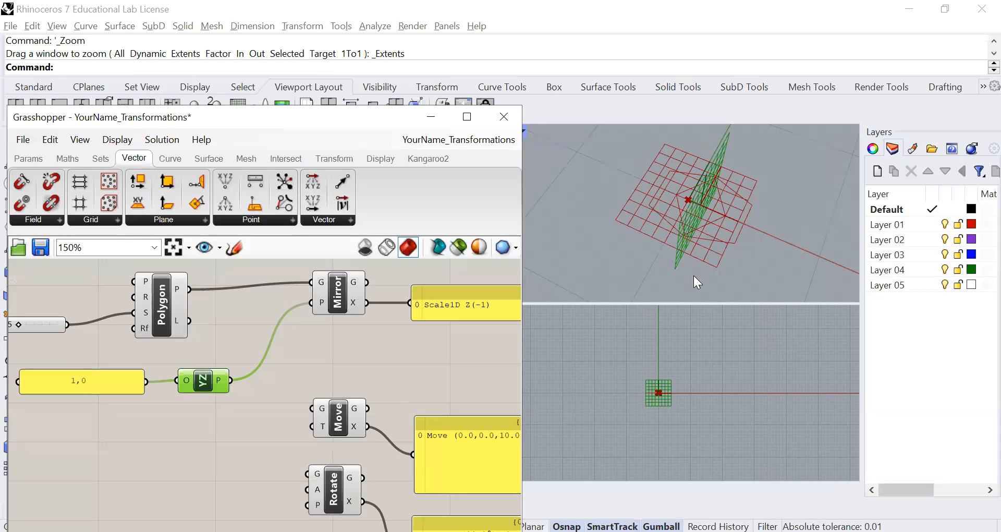
right_click_drag(693, 275, 708, 244)
scroll(682, 203, "up", 4)
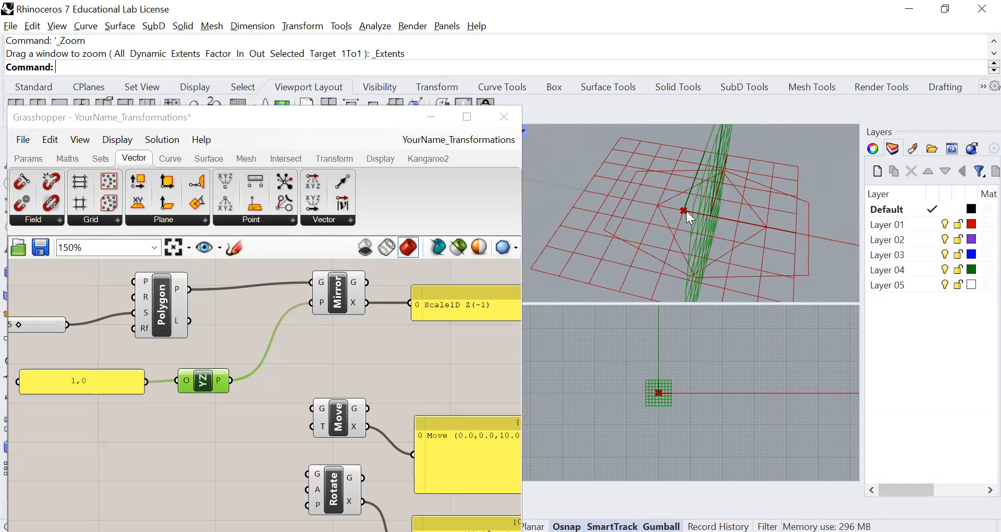
scroll(686, 211, "down", 5)
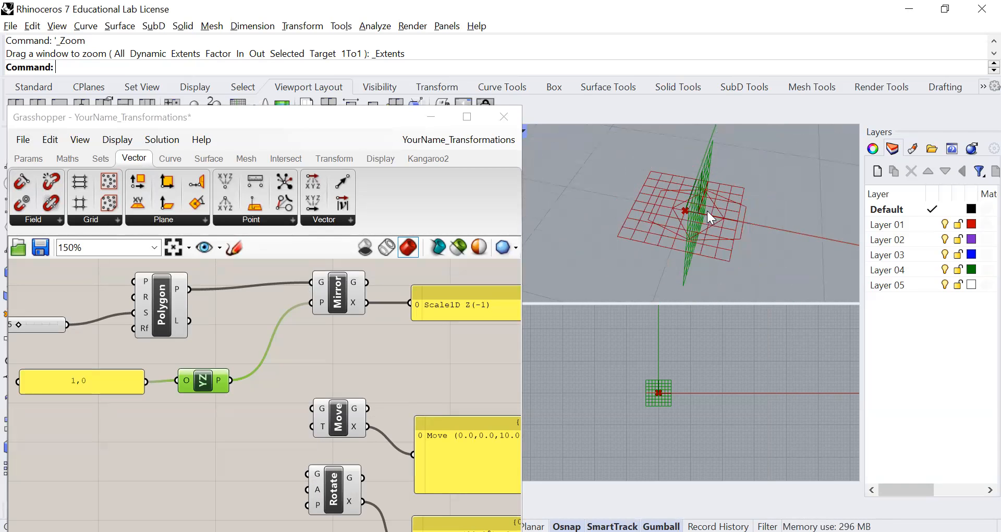
scroll(702, 213, "down", 3)
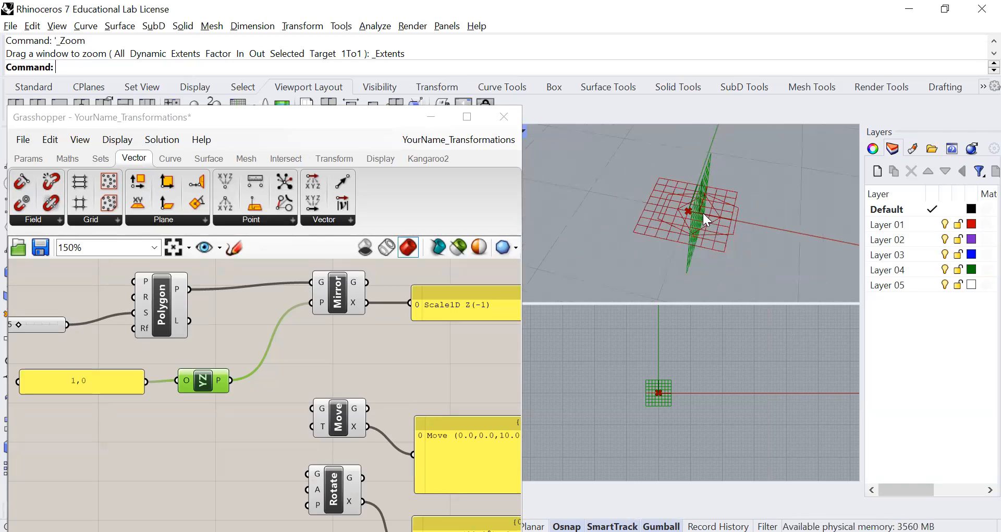
Change the content of the panel feeding the YZ Plane's origin to 2,0
double_click(79, 381)
left_click(41, 300)
key("BackSpace")
type("2")
left_click(188, 508)
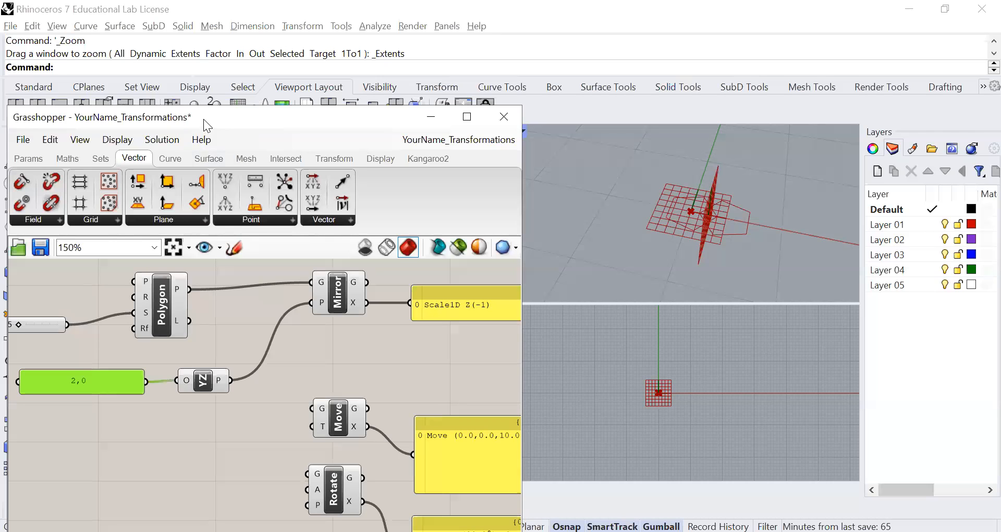
Uncover the Top viewport and highlight the Mirror component's output to compare the mirrored polygon with the original
left_click_drag(179, 121, 543, 156)
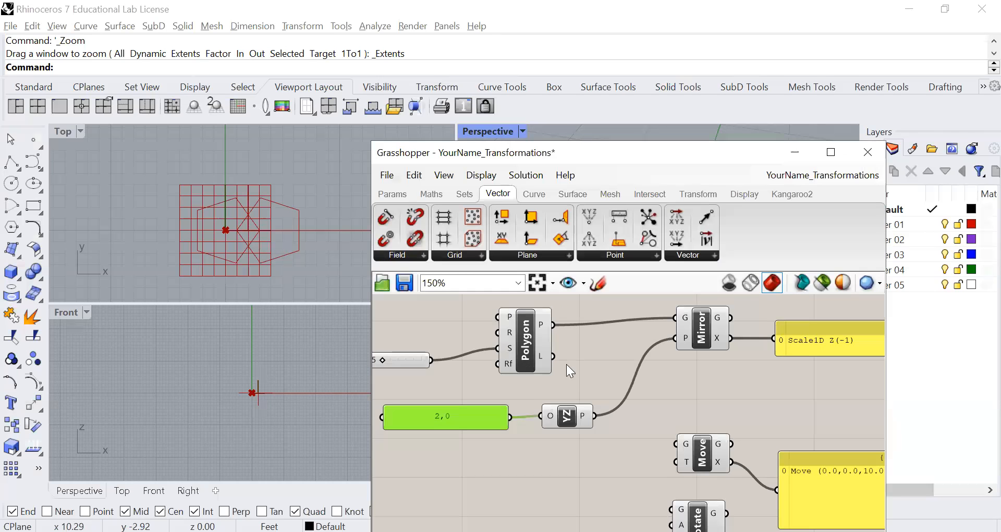
left_click(699, 324)
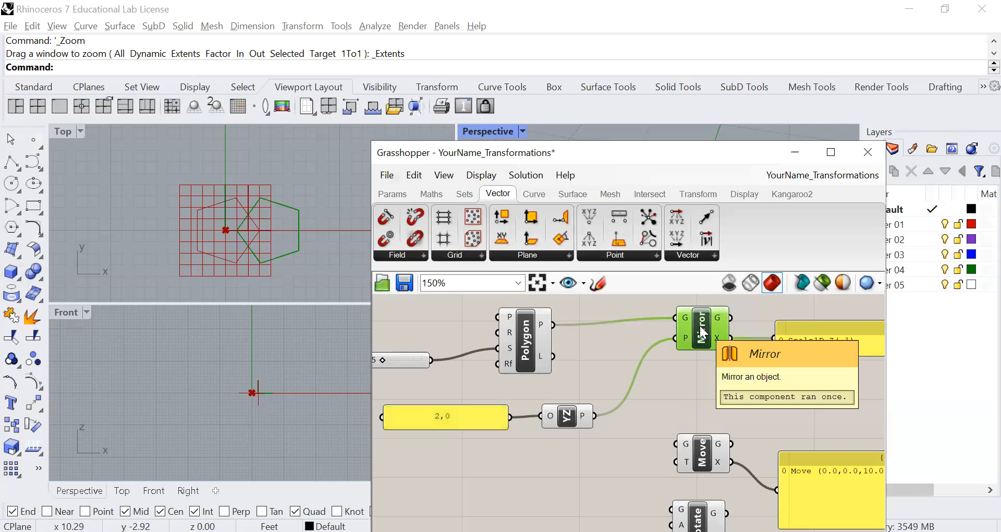
left_click(632, 397)
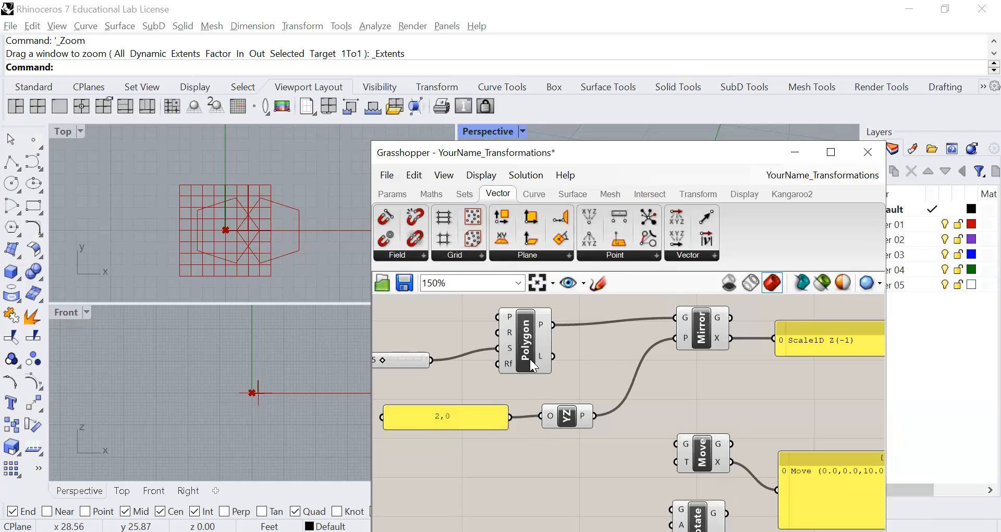
Switch to the three-viewport layout to enlarge the Top view and reposition the Grasshopper window higher beside it
scroll(529, 359, "down", 1)
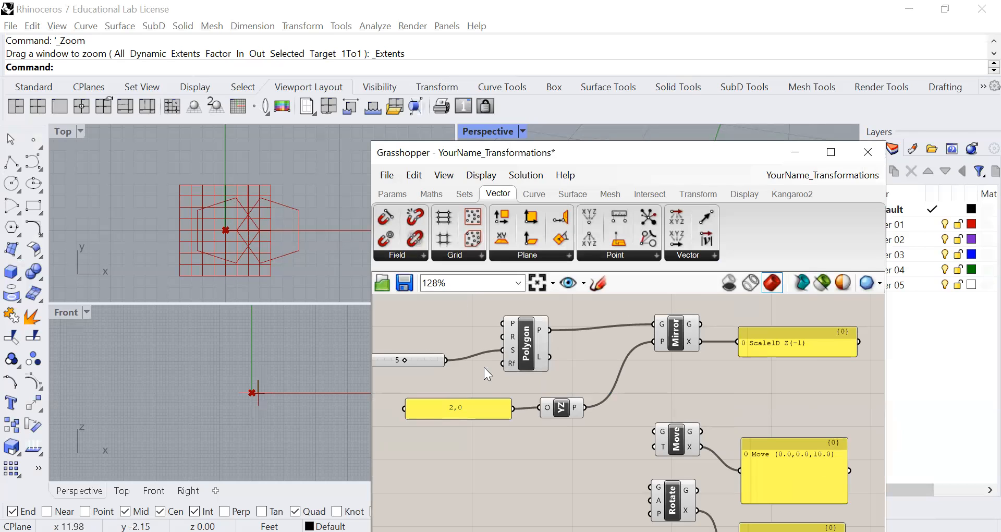
scroll(617, 411, "down", 4)
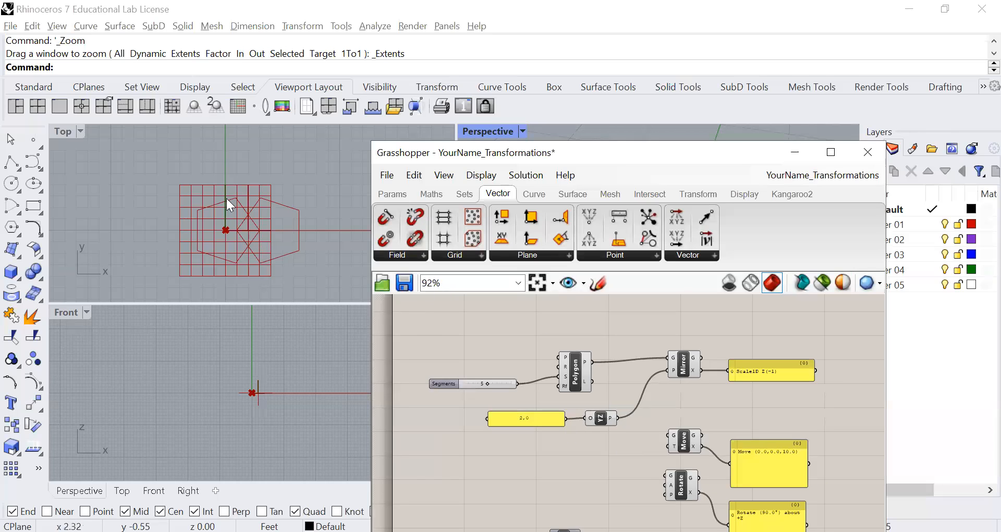
left_click(16, 107)
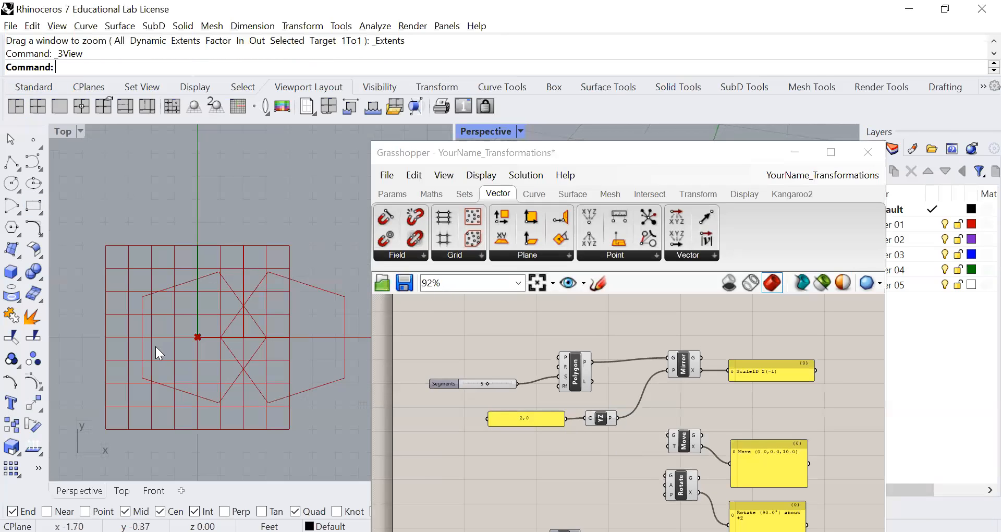
right_click_drag(286, 404, 290, 400)
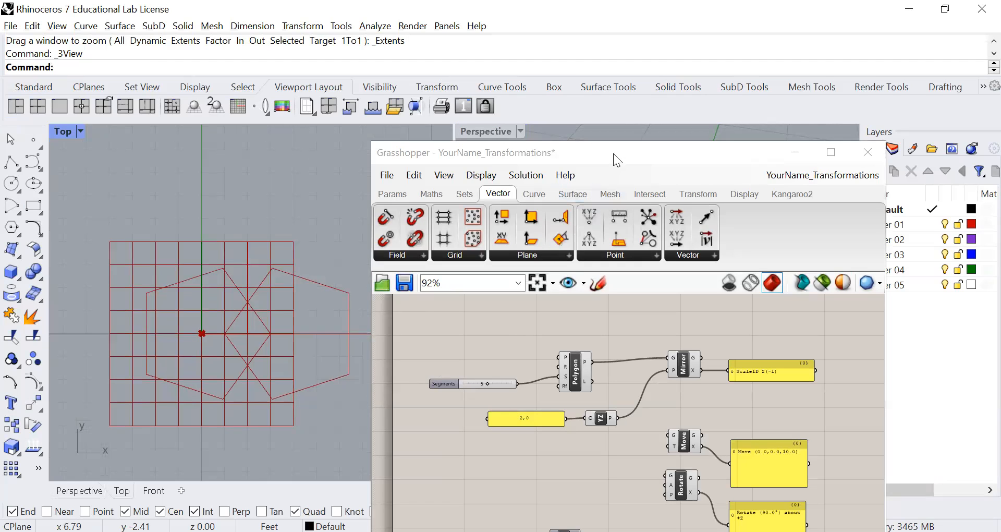
left_click_drag(613, 152, 624, 61)
scroll(593, 386, "up", 1)
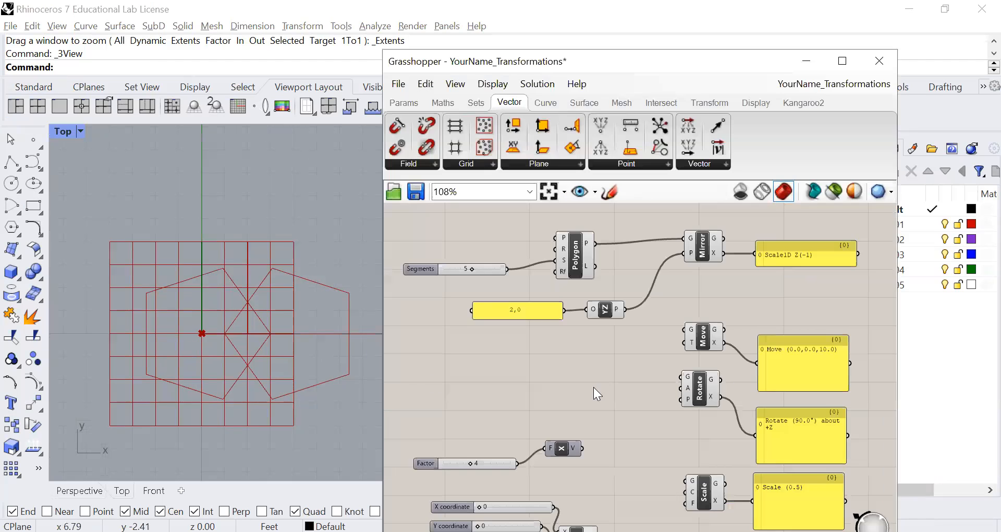
Shift the whole Mirror definition slightly up and the Move, Rotate, Scale and remaining transform components with their panels down to separate them
right_click_drag(580, 445, 576, 417)
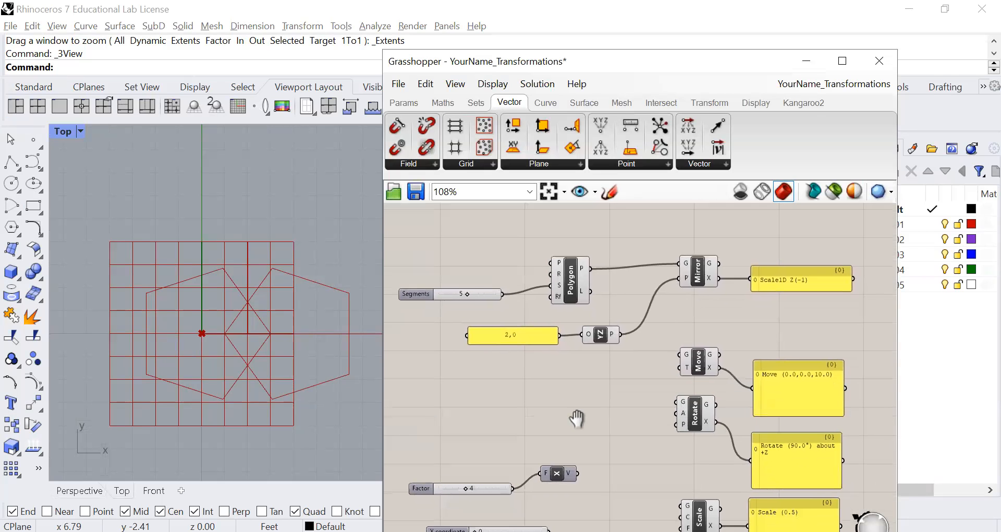
left_click_drag(776, 249, 432, 348)
scroll(574, 290, "down", 1)
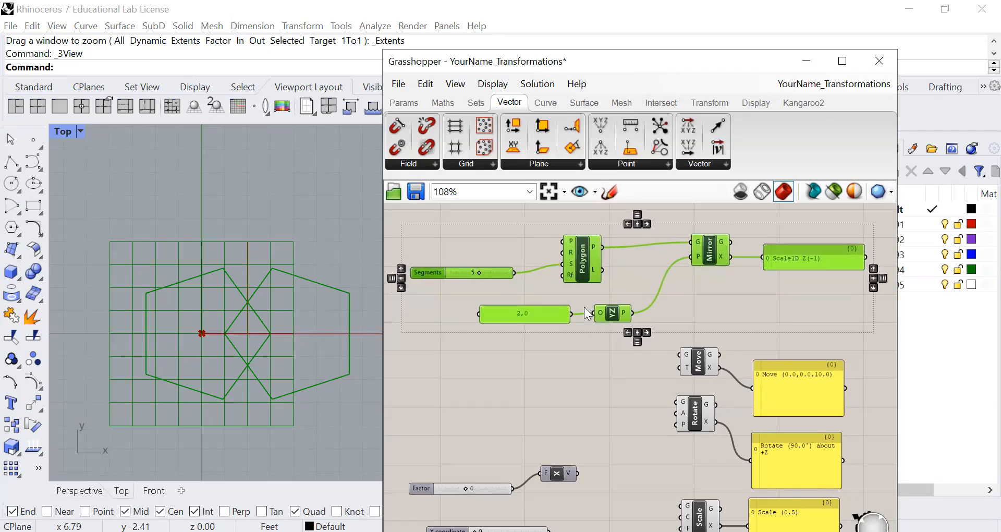
scroll(758, 336, "down", 4)
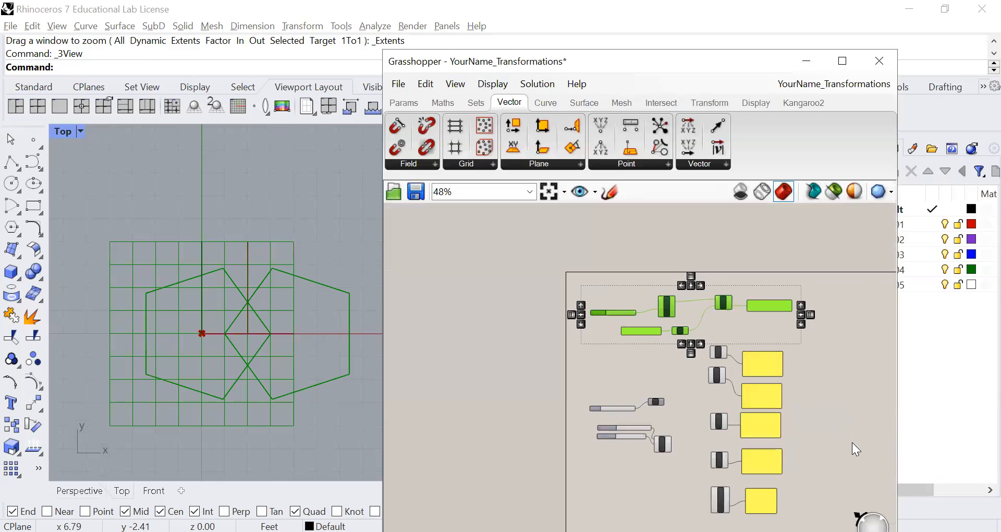
left_click(774, 333)
left_click_drag(773, 326, 680, 497)
left_click_drag(724, 373, 725, 464)
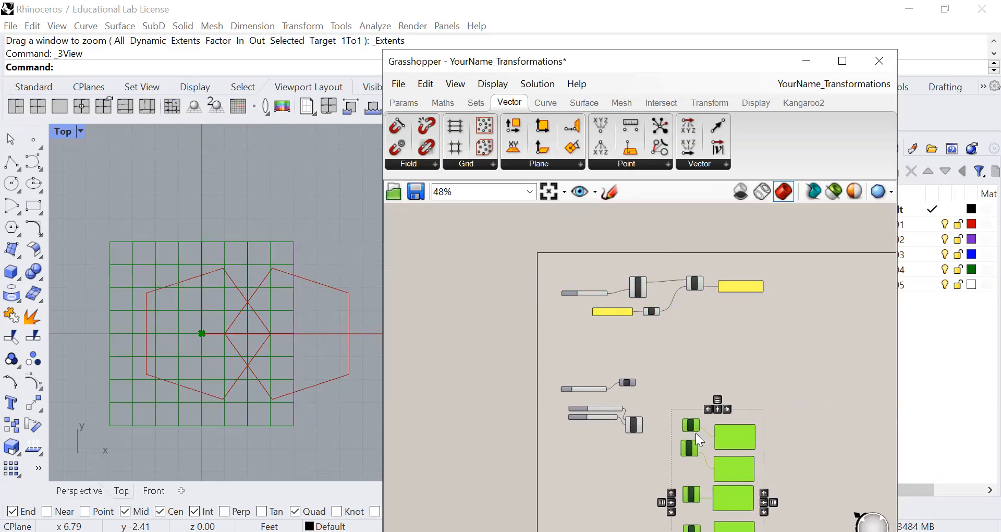
scroll(656, 365, "up", 2)
right_click_drag(659, 311, 607, 335)
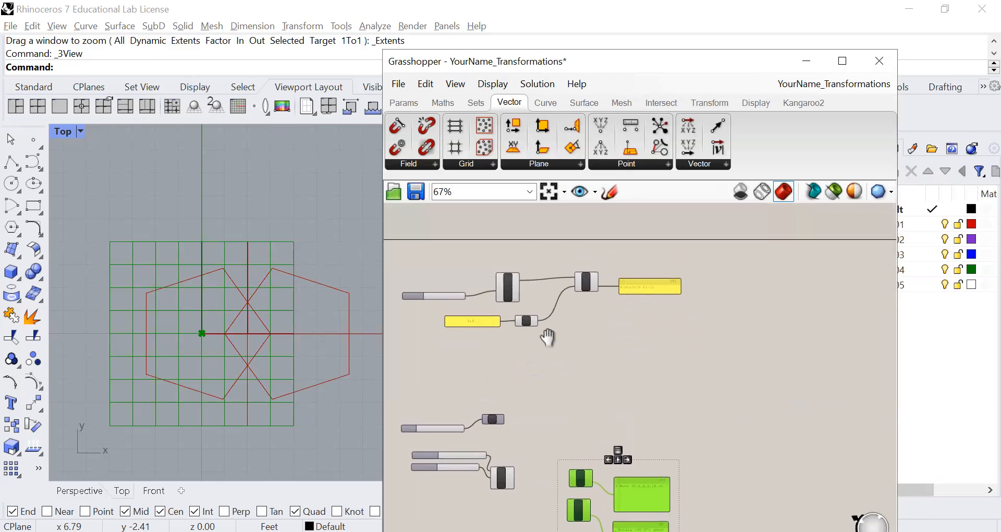
scroll(504, 368, "up", 2)
right_click_drag(530, 396, 590, 424)
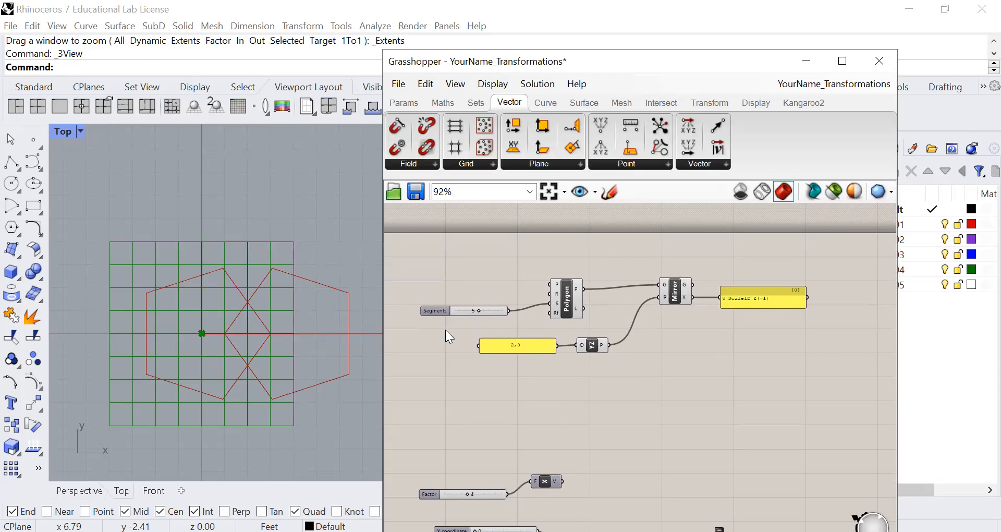
right_click(505, 388)
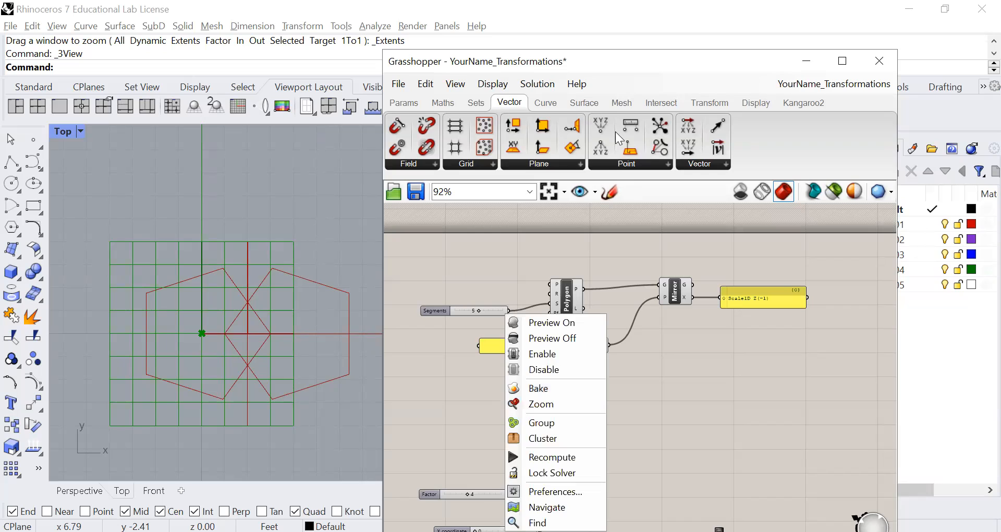
left_click(489, 65)
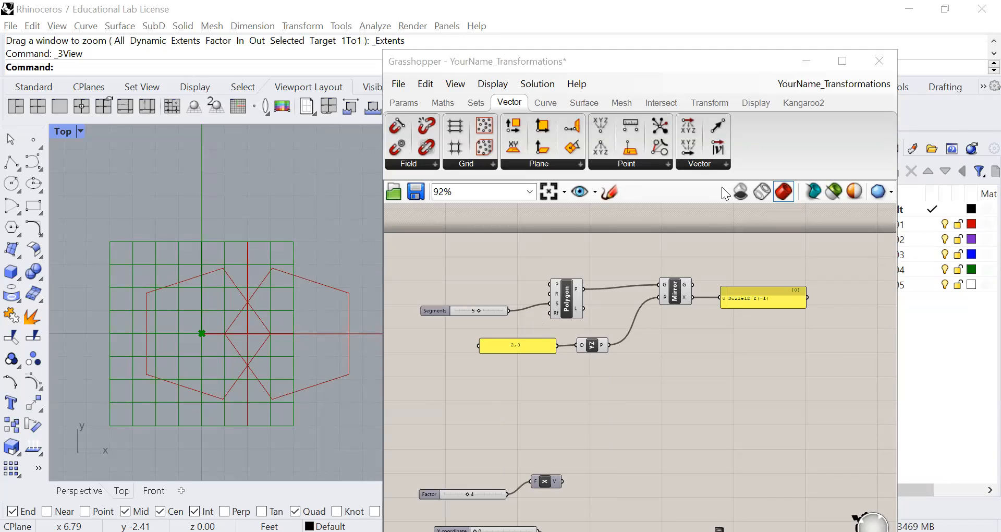